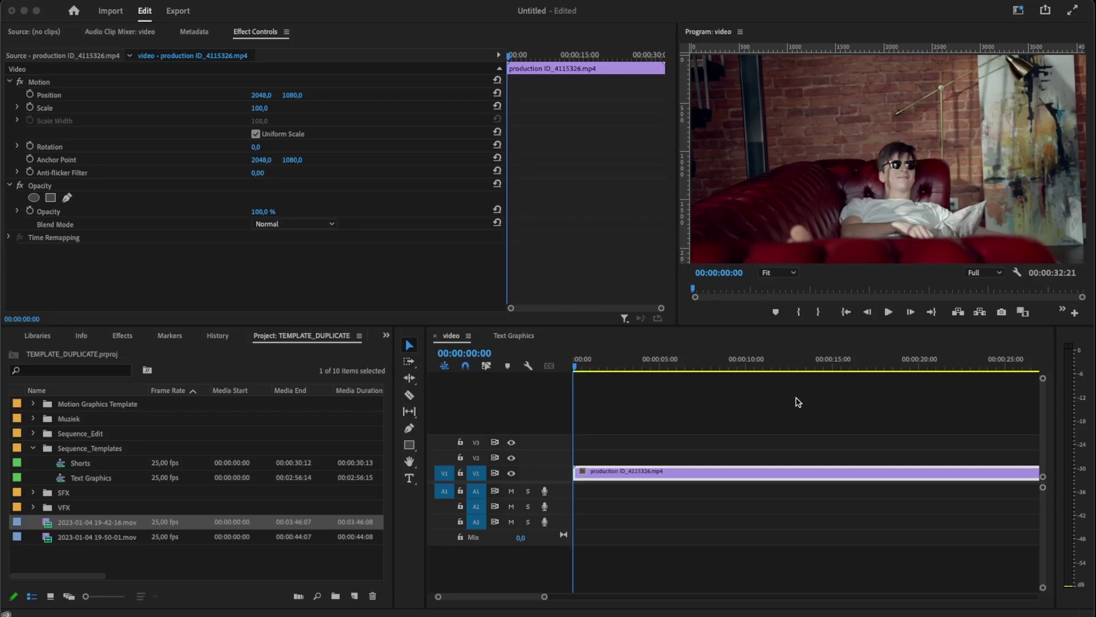
Focus the sequence Timeline and then the clip's Effect Controls panel
click(796, 400)
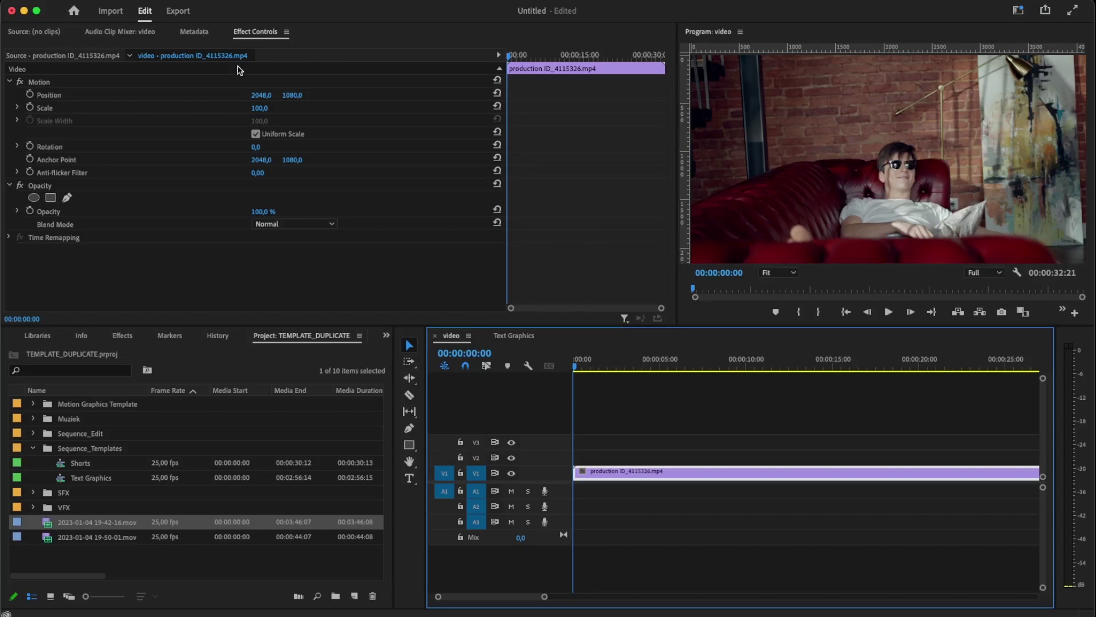
click(250, 78)
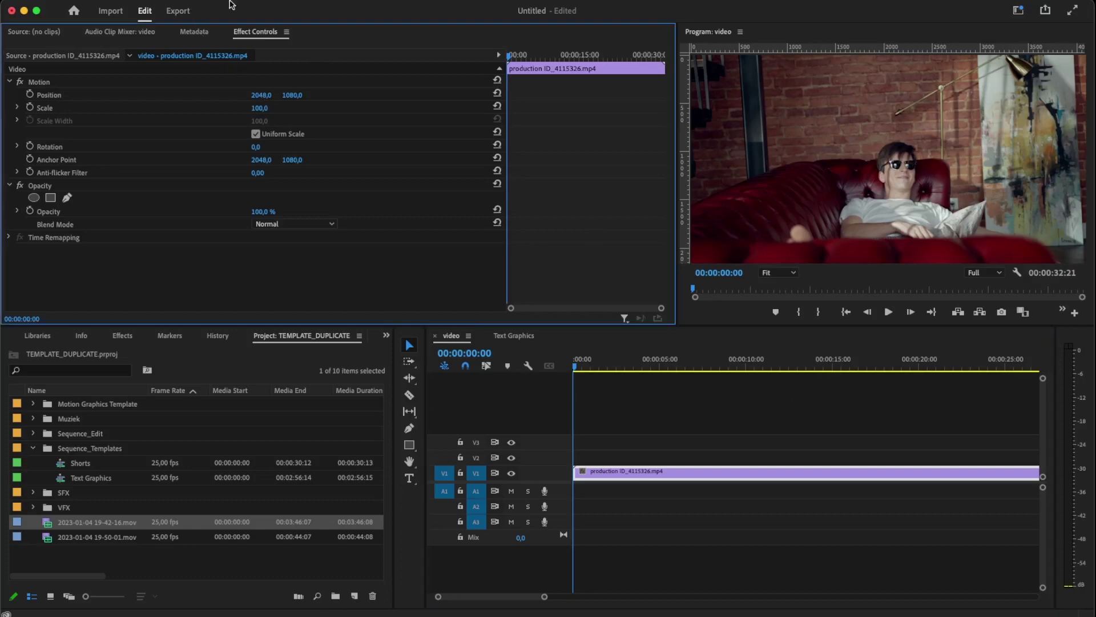
In Export settings, choose H.264 as the format, giving the High Quality 1080p HD preset
click(178, 10)
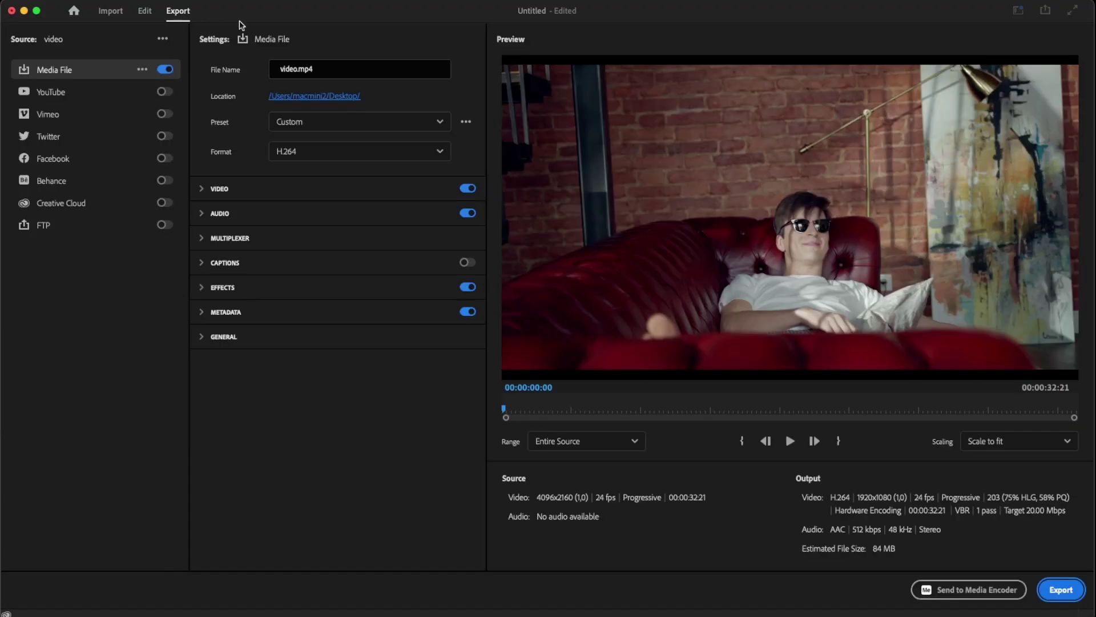
click(321, 158)
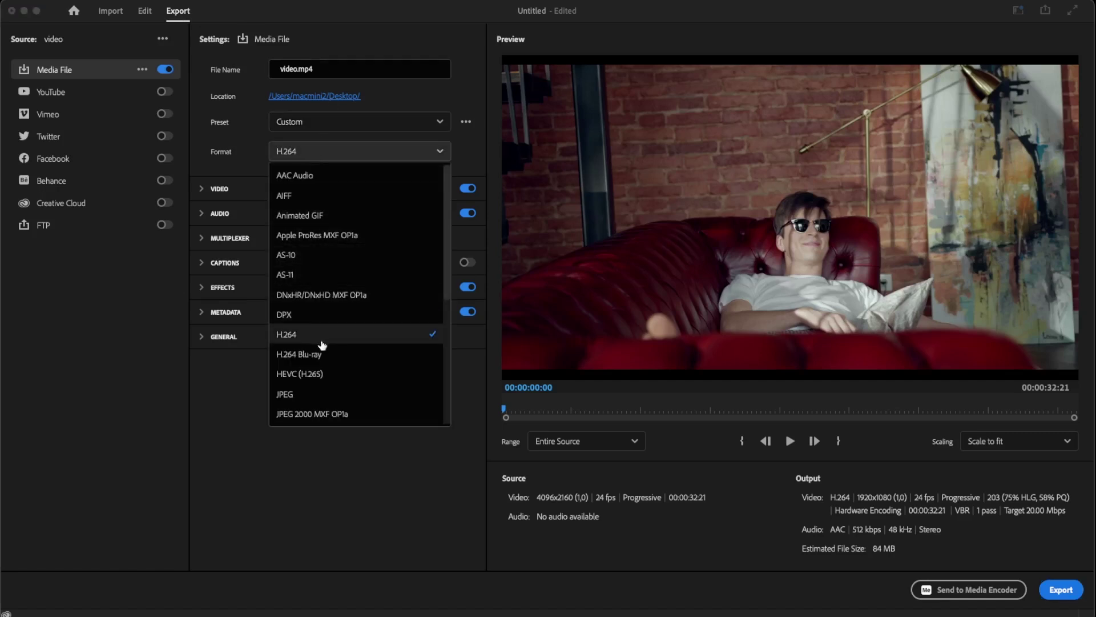
click(322, 339)
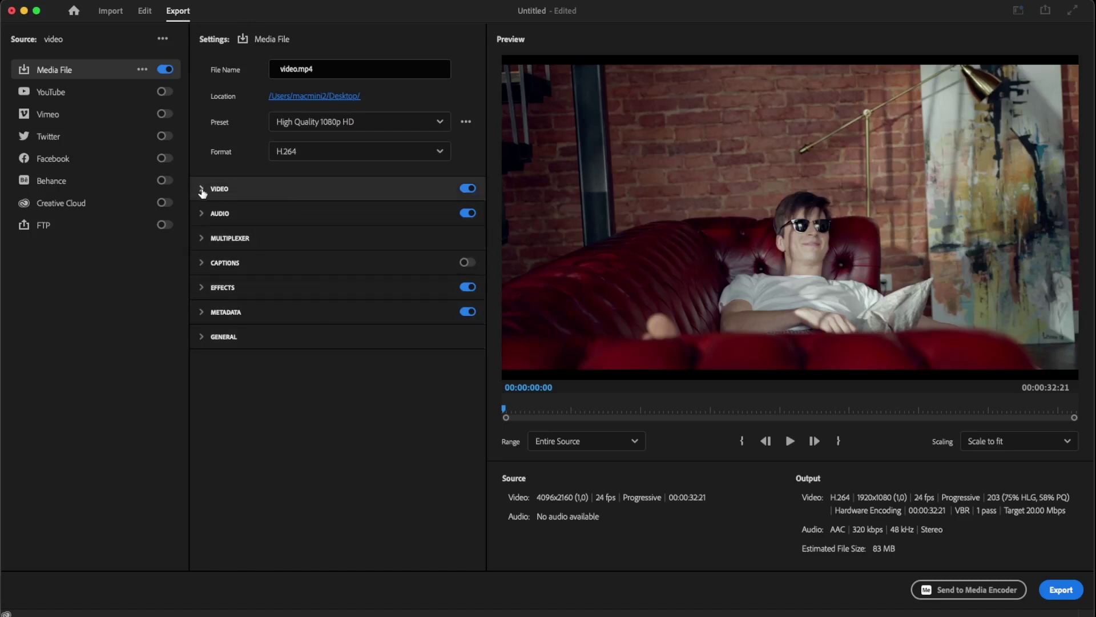
In the VIDEO section, set Frame Size to Full HD (1920 x 1080)
click(202, 189)
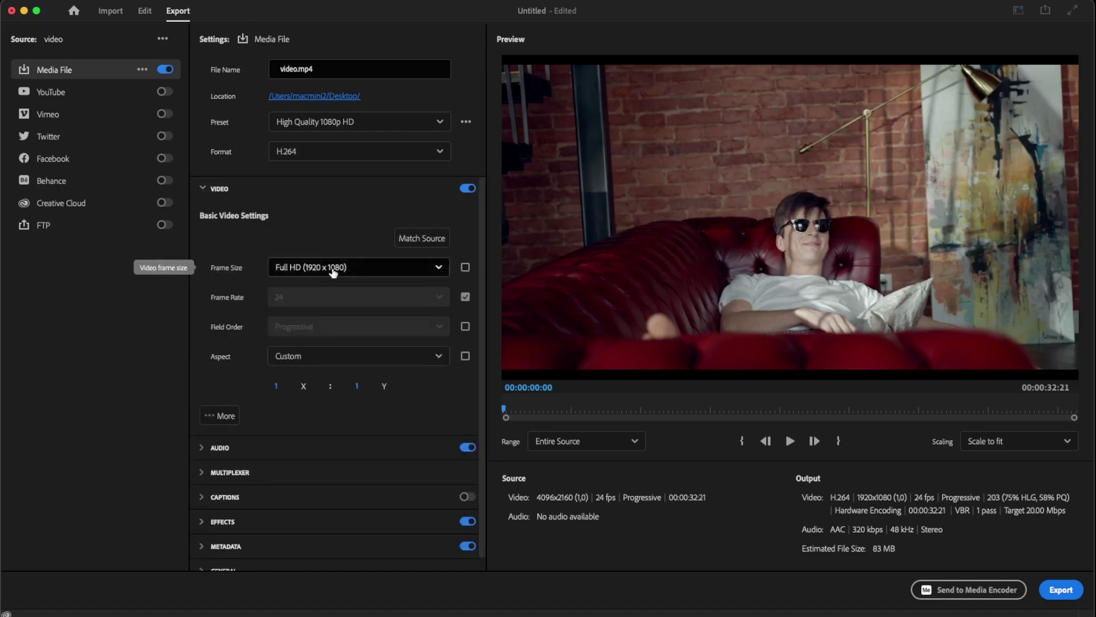
click(333, 267)
click(331, 291)
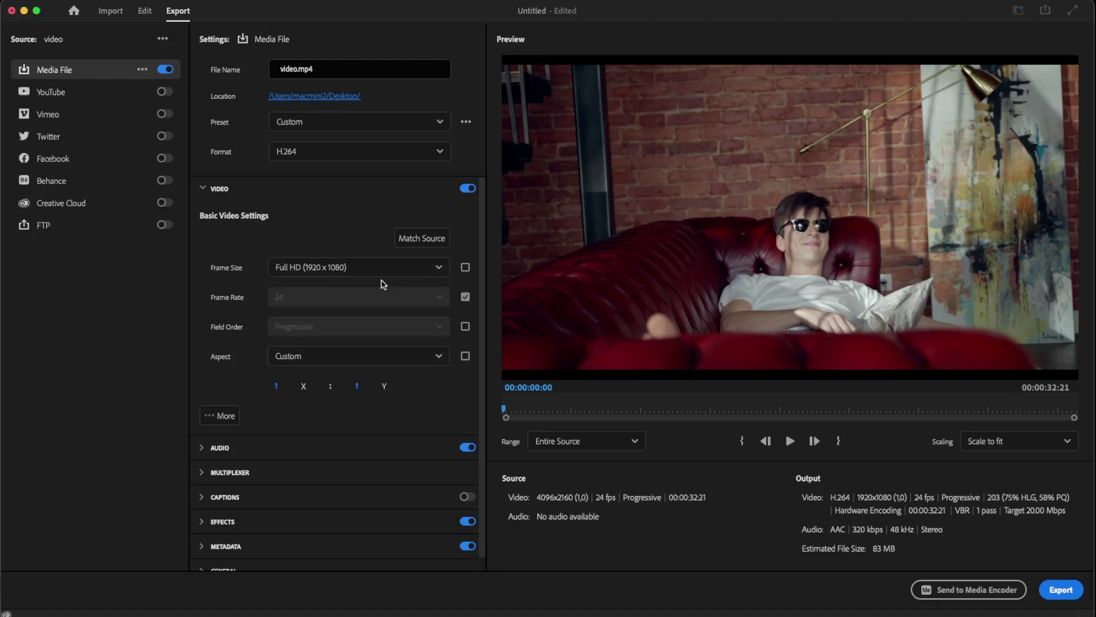
click(366, 269)
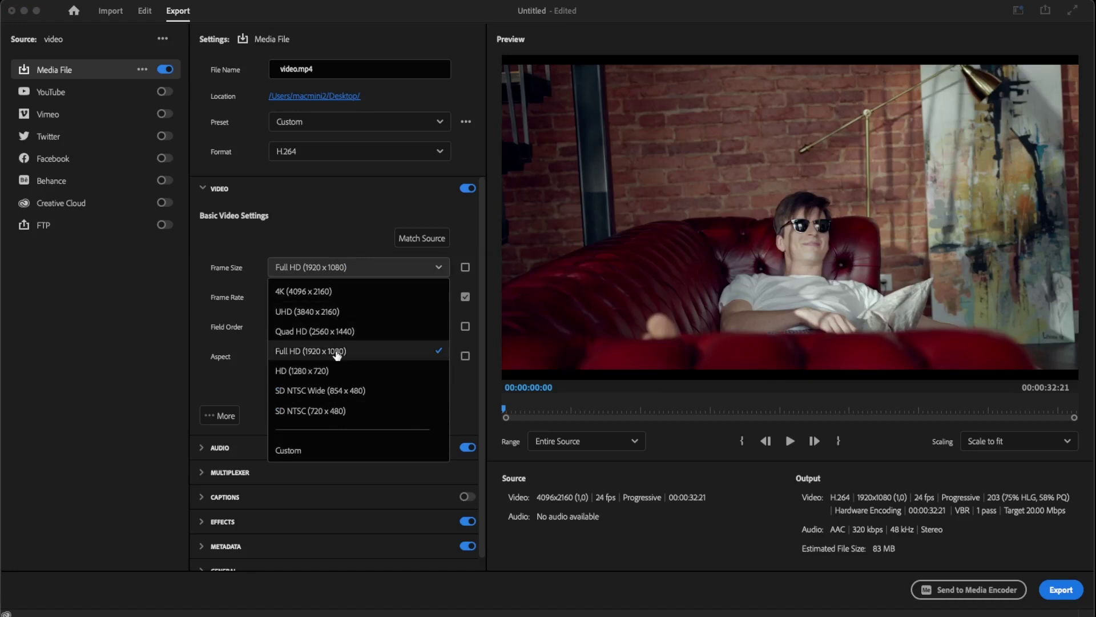
click(338, 351)
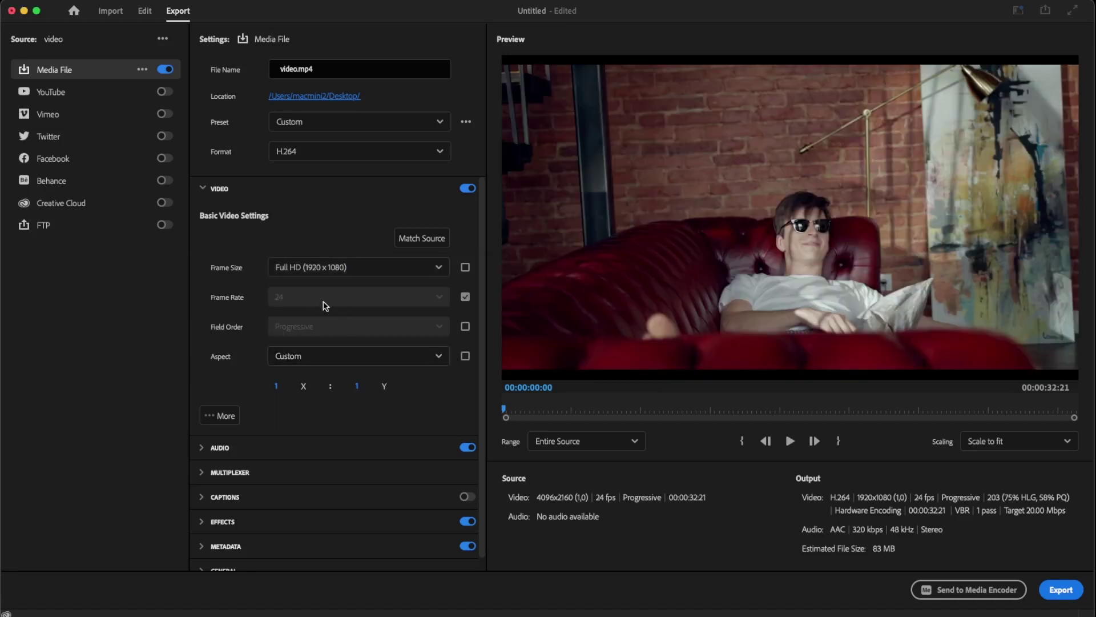
scroll(294, 393, down, 1)
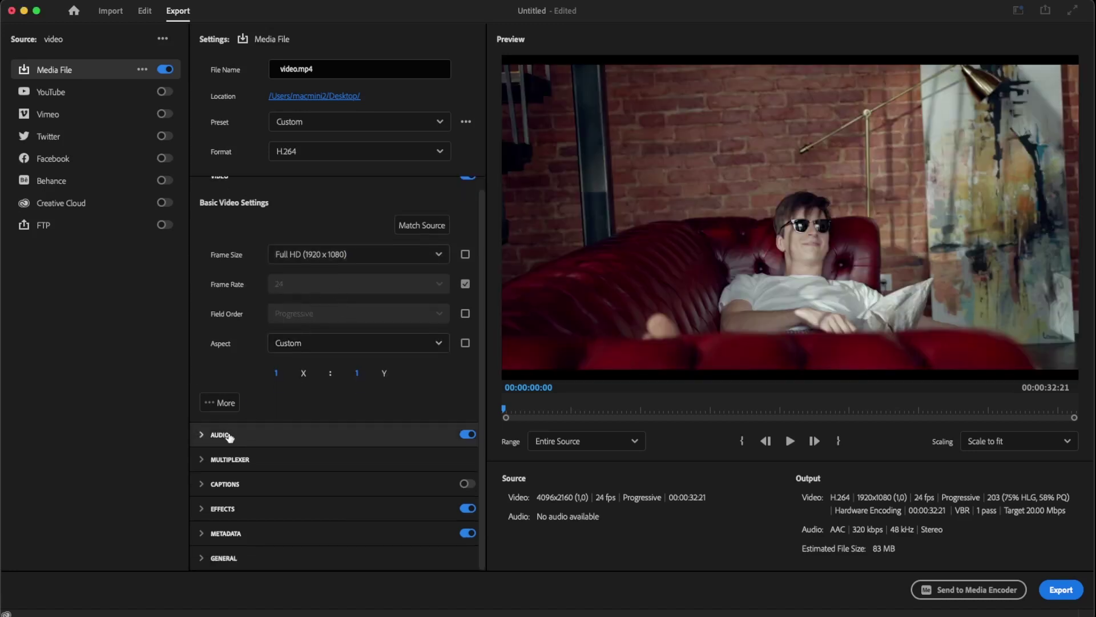
In the AUDIO section, set Sample Rate to 48000 Hz and Bitrate to 320 kbps
click(249, 434)
click(322, 340)
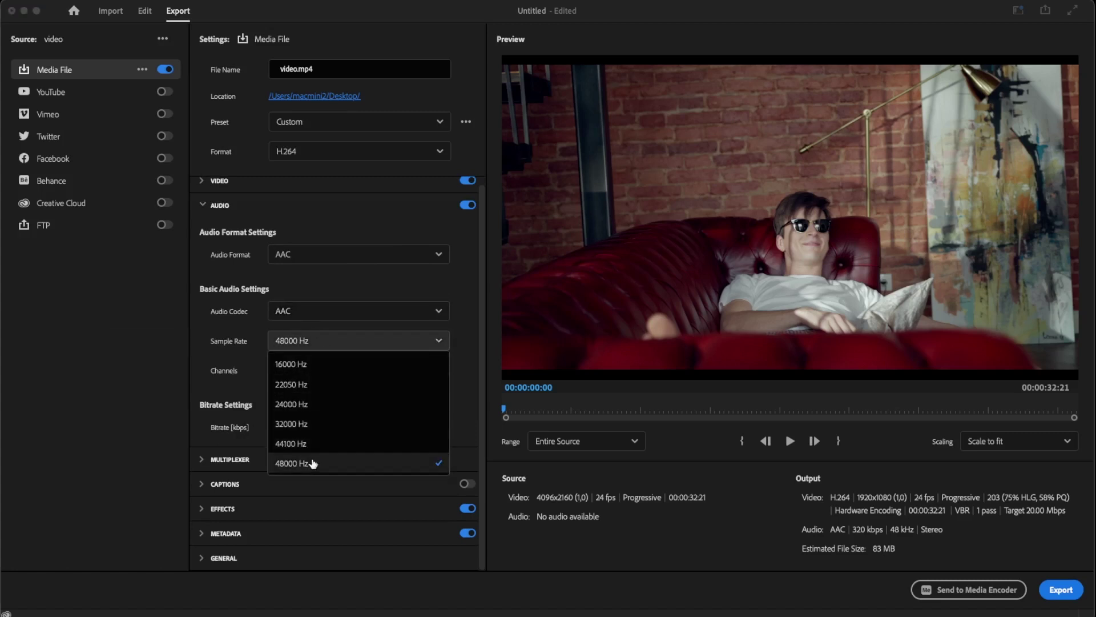
click(313, 464)
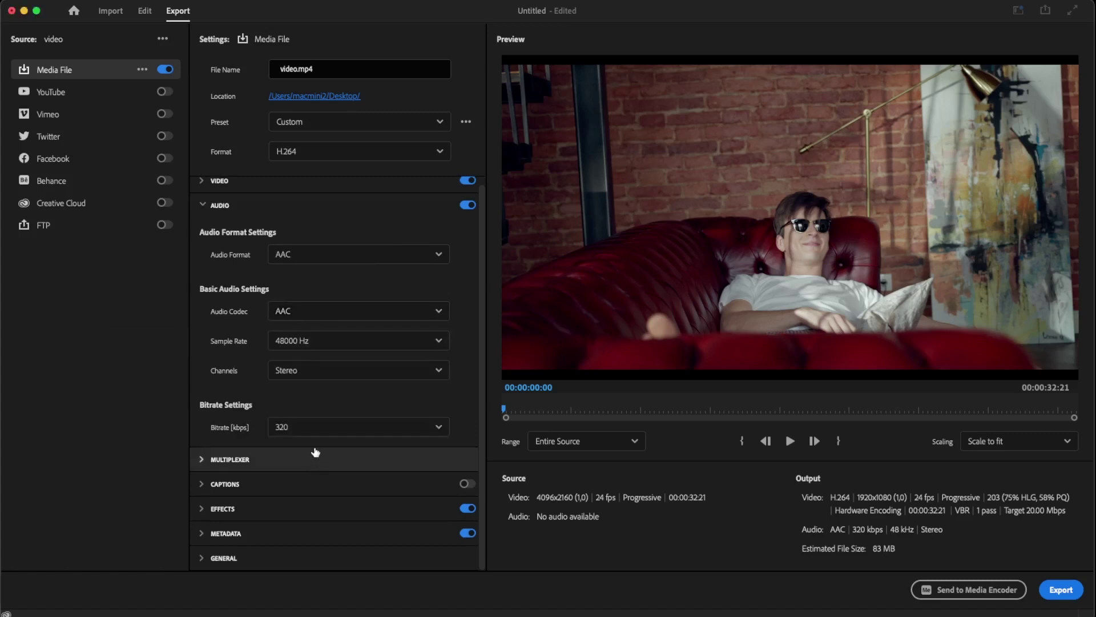
click(317, 427)
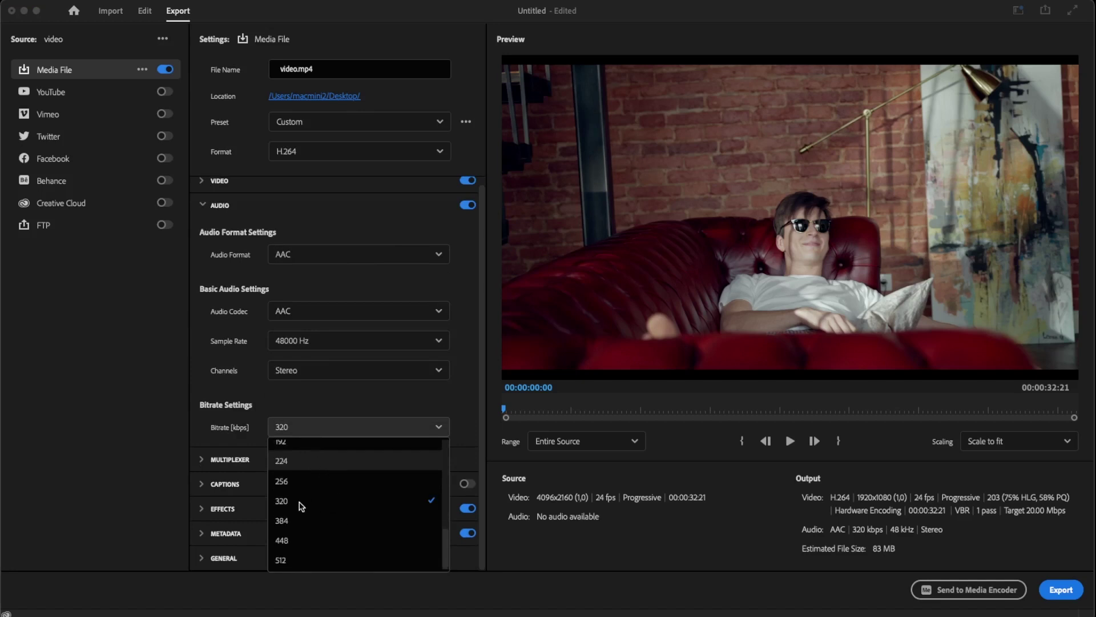
click(296, 502)
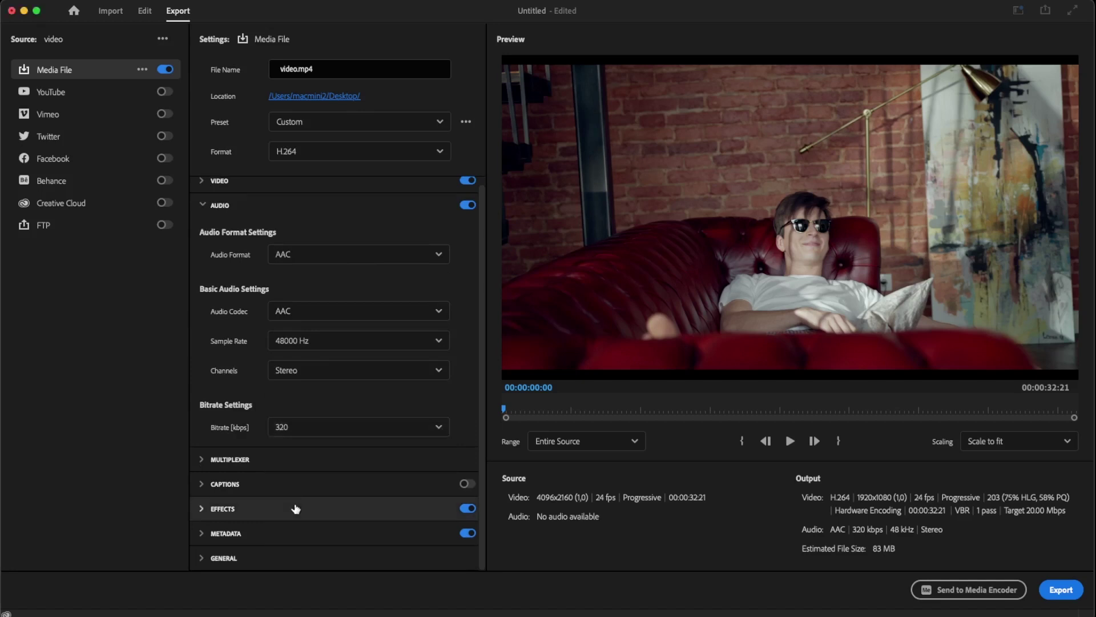
Confirm the Desktop save location for asdfasvideo.mp4 and start exporting
click(274, 484)
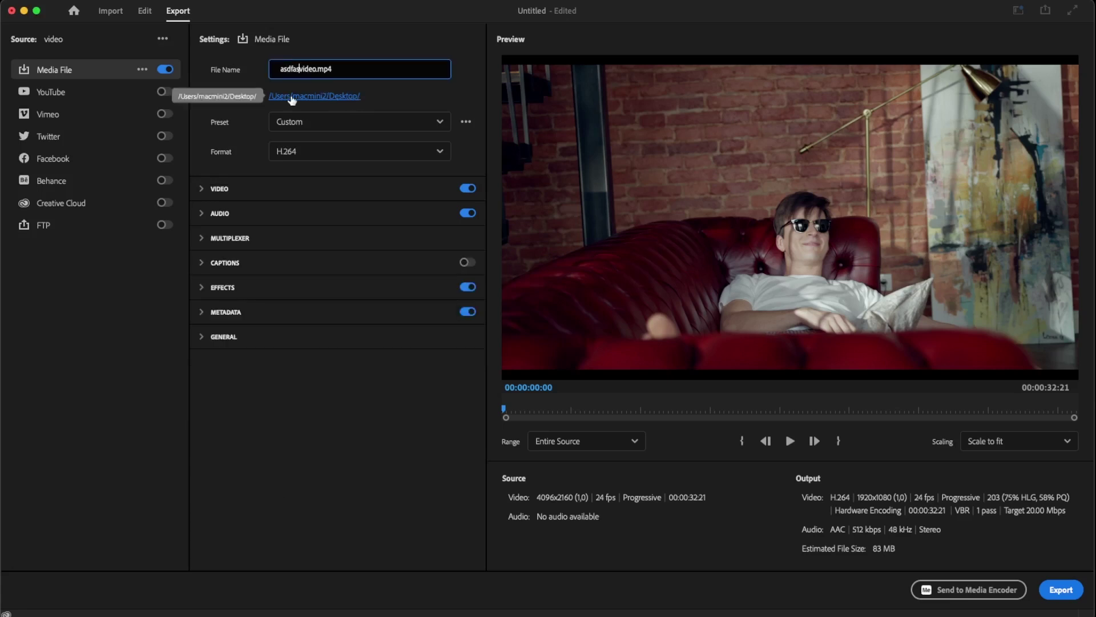
click(291, 97)
click(1005, 346)
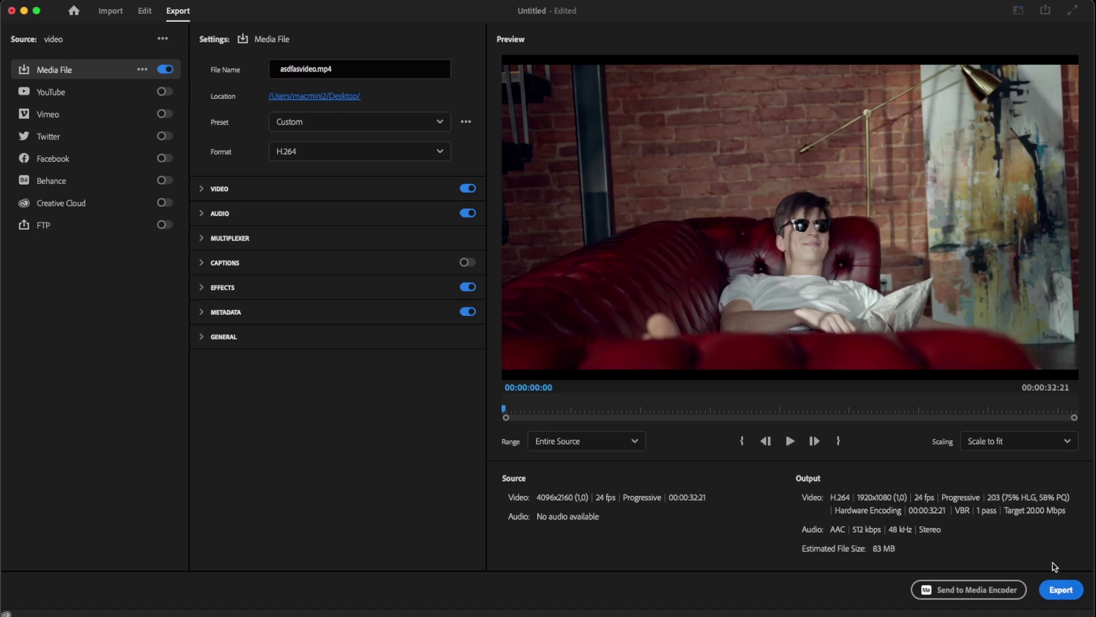
click(1060, 589)
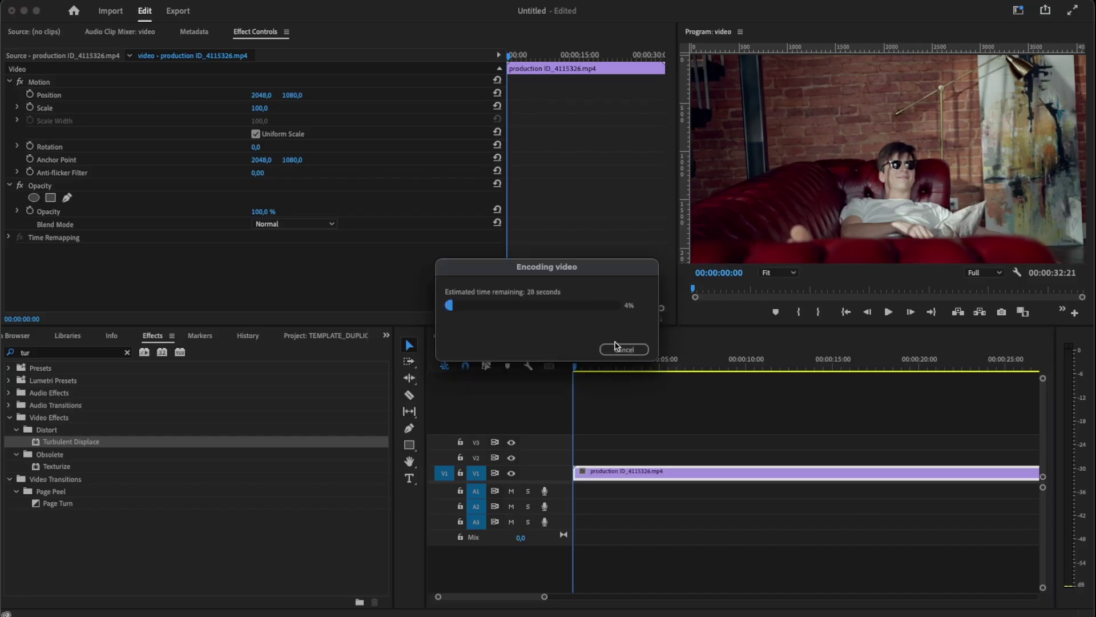